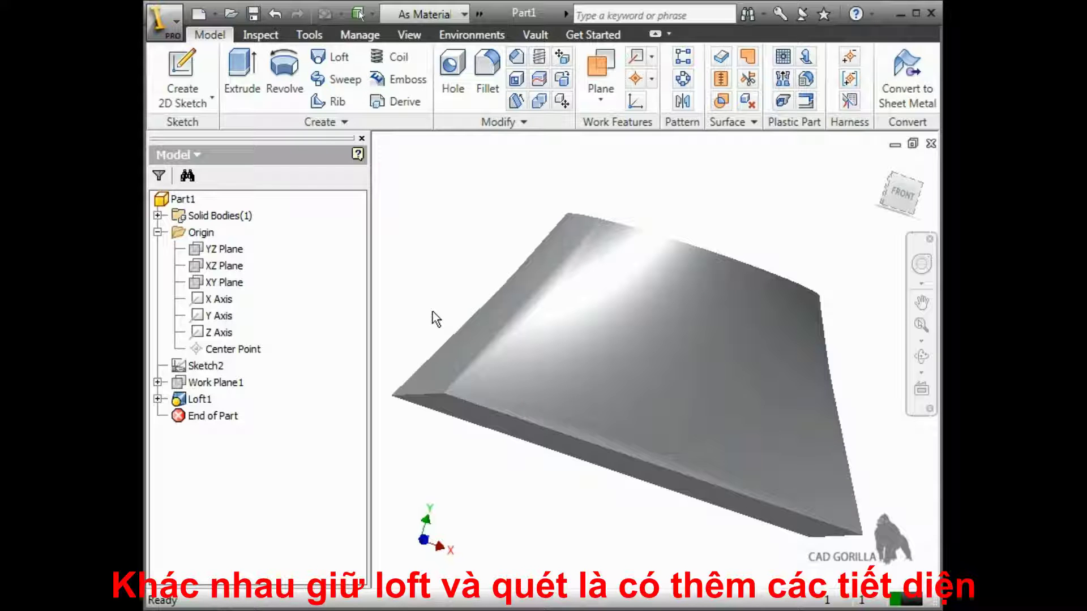
Orbit the finished sample loft to view it from another side.
mouse_move(429, 312)
middle_mouse_down("shift")
mouse_move(669, 321)
mouse_move(447, 318)
mouse_move(417, 395)
mouse_move(440, 317)
middle_mouse_up("shift")
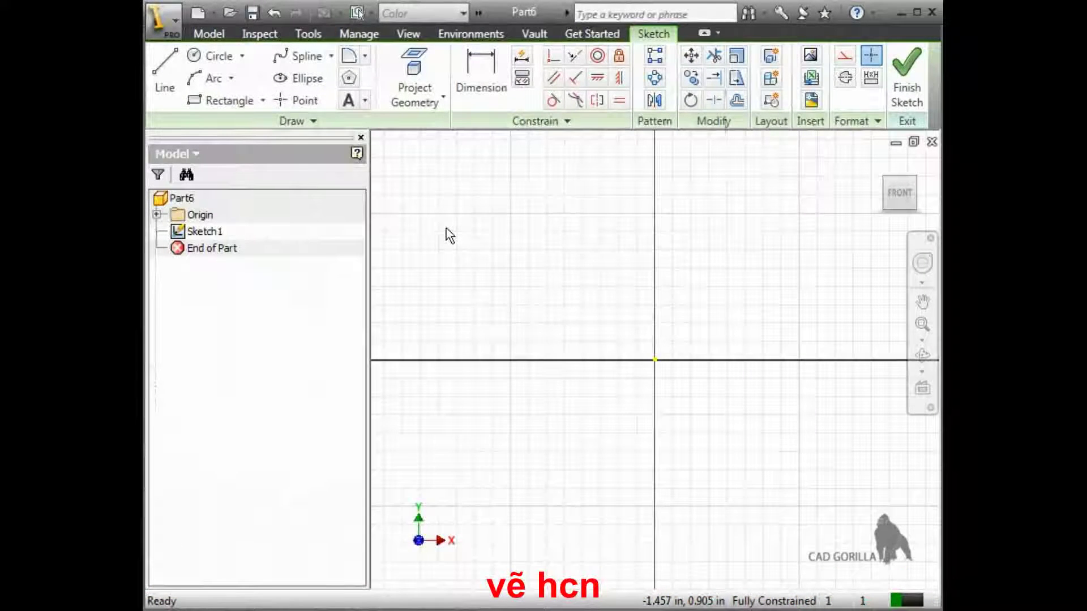
Draw a rectangle from the sketch origin to an opposite corner and finish Sketch1.
left_click(226, 100)
scroll(606, 282, "down", 2)
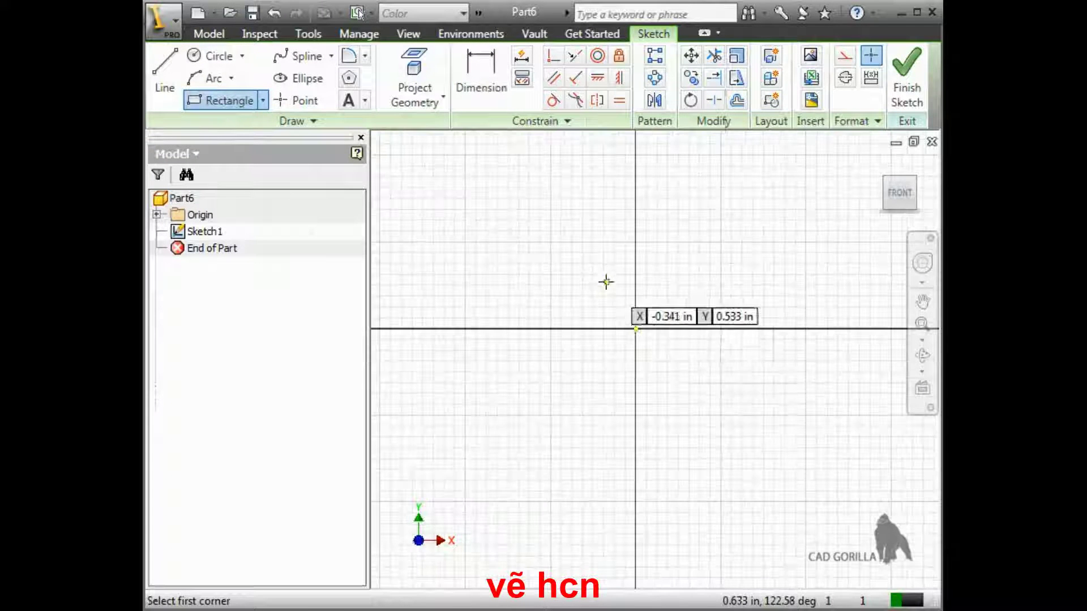
left_click(635, 329)
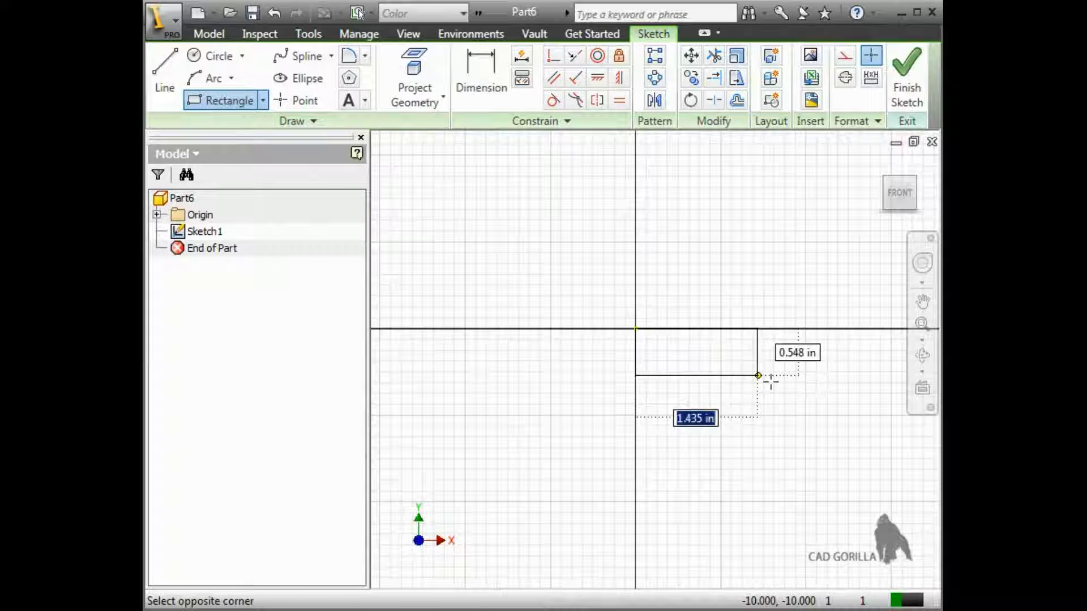
left_click(902, 483)
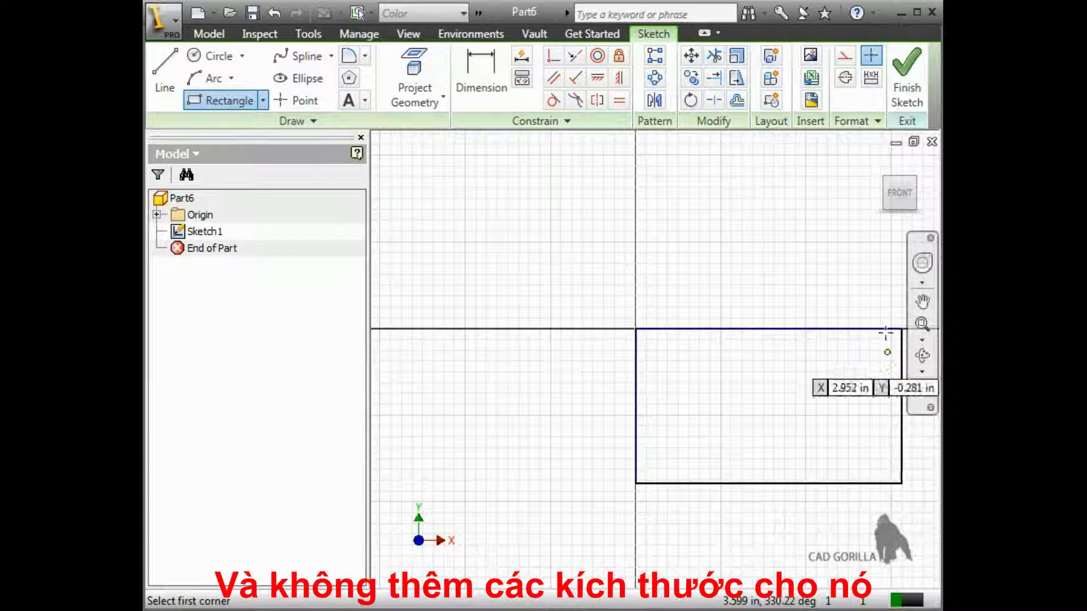
left_click(900, 102)
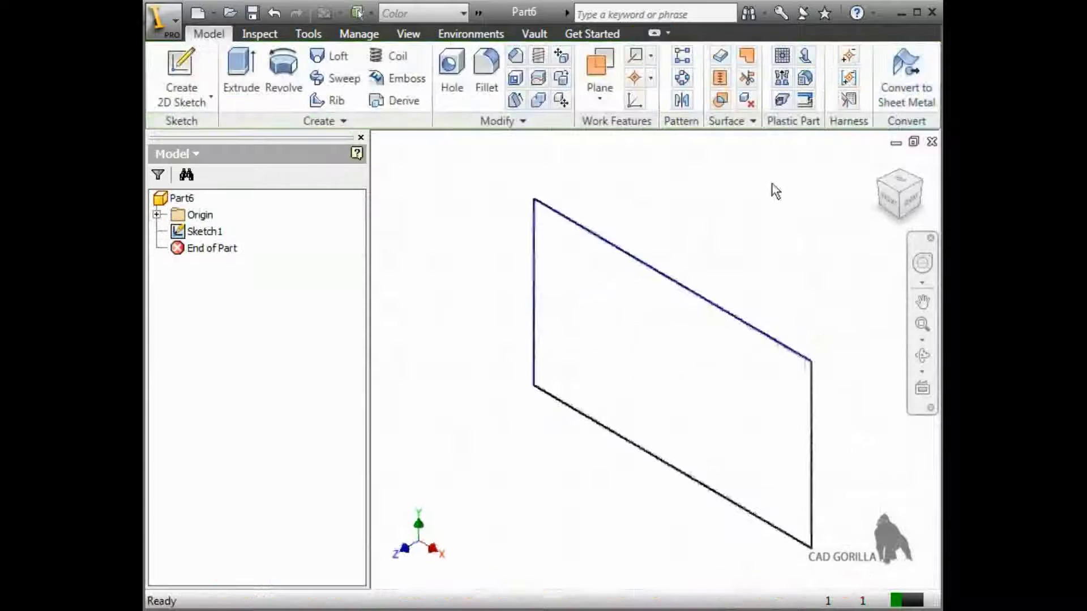
Create Work Plane1 offset 3 from the XY Plane and select it.
left_click(157, 215)
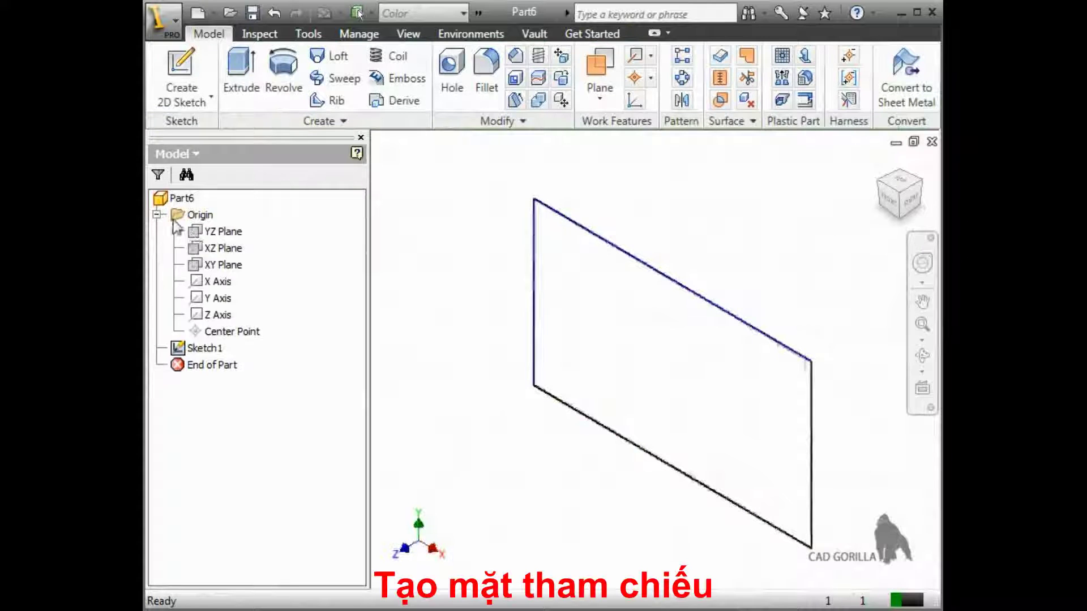
left_click(216, 266)
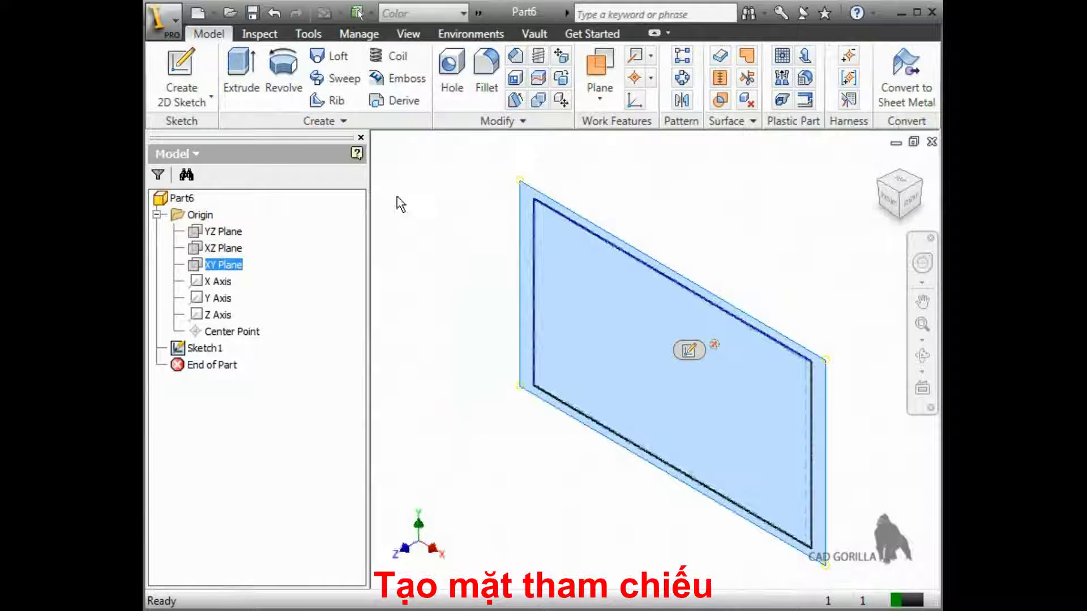
left_click(595, 107)
left_click(620, 172)
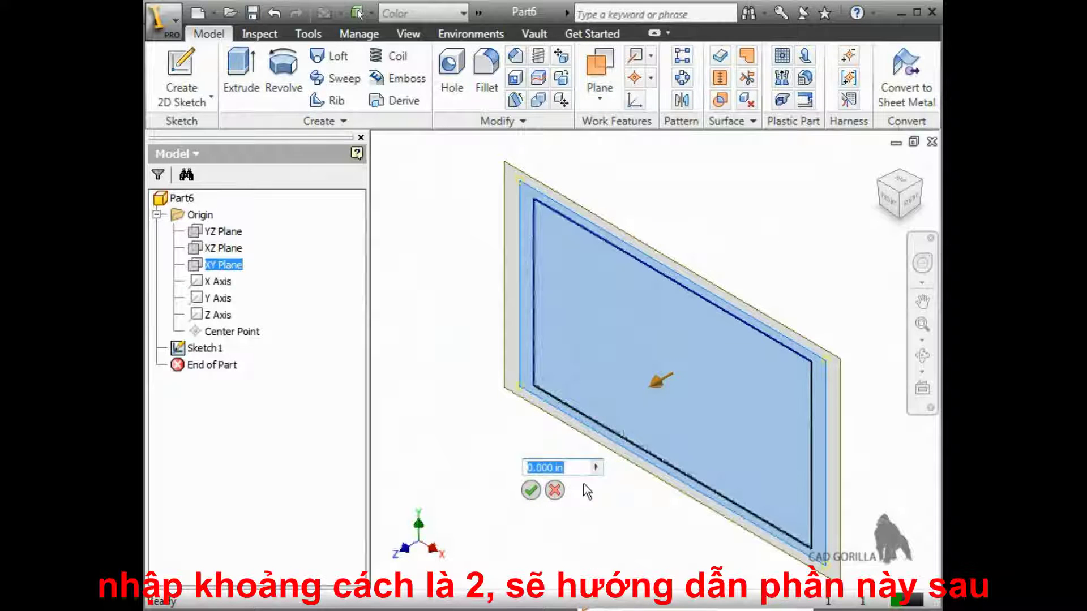
type("2")
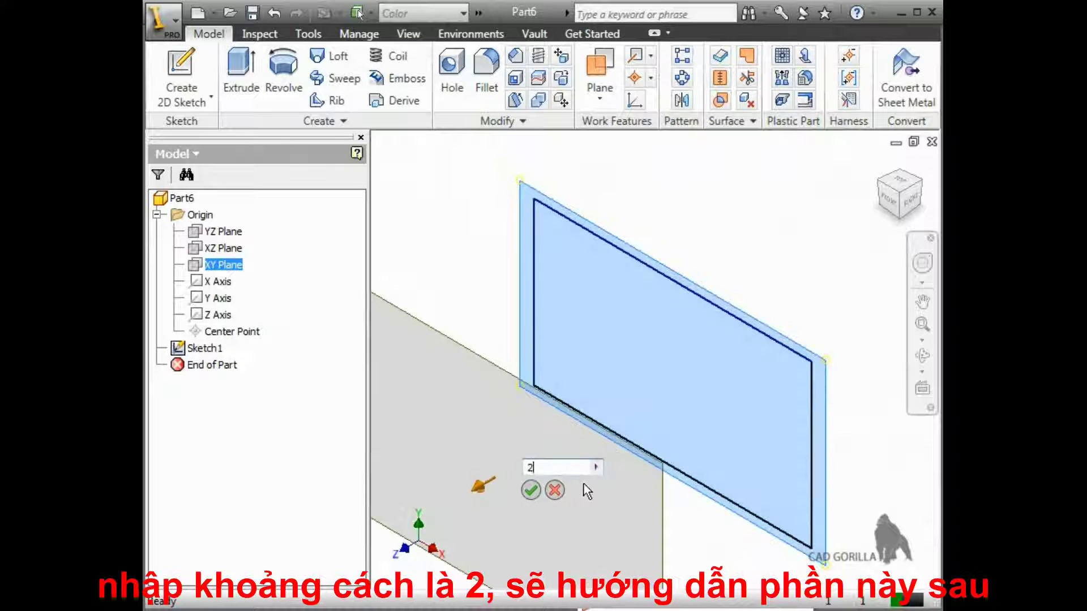
key("BackSpace")
type("3")
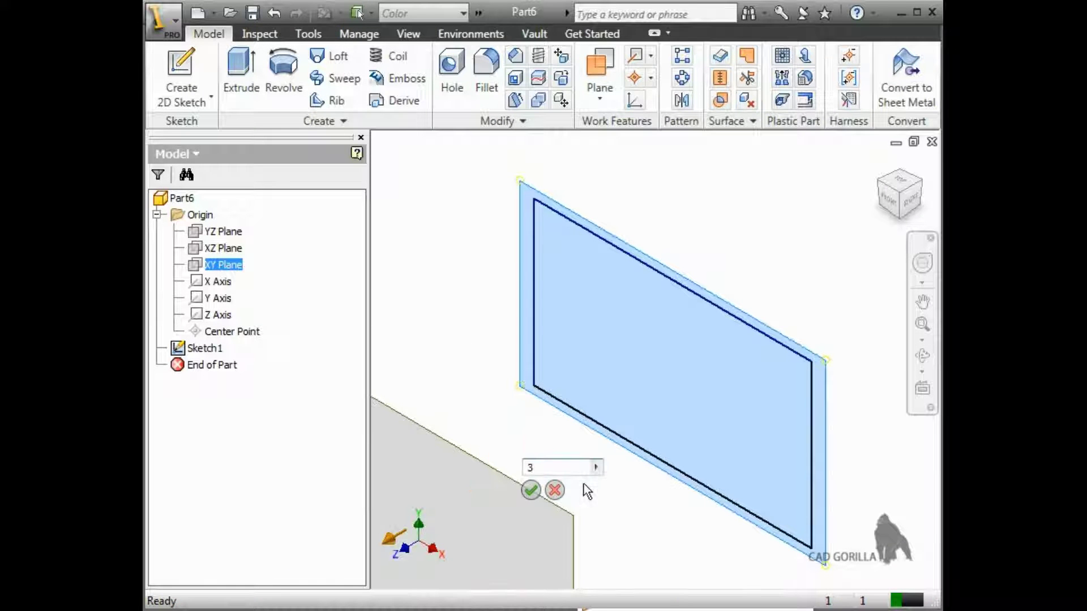
left_click(531, 491)
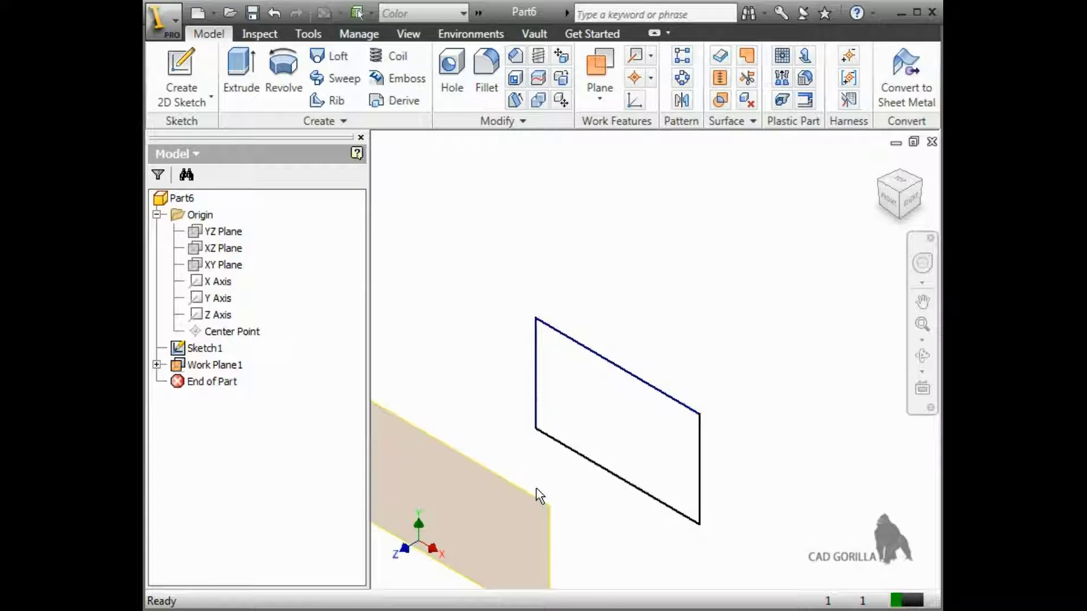
scroll(536, 488, "up", 2)
scroll(536, 489, "up", 2)
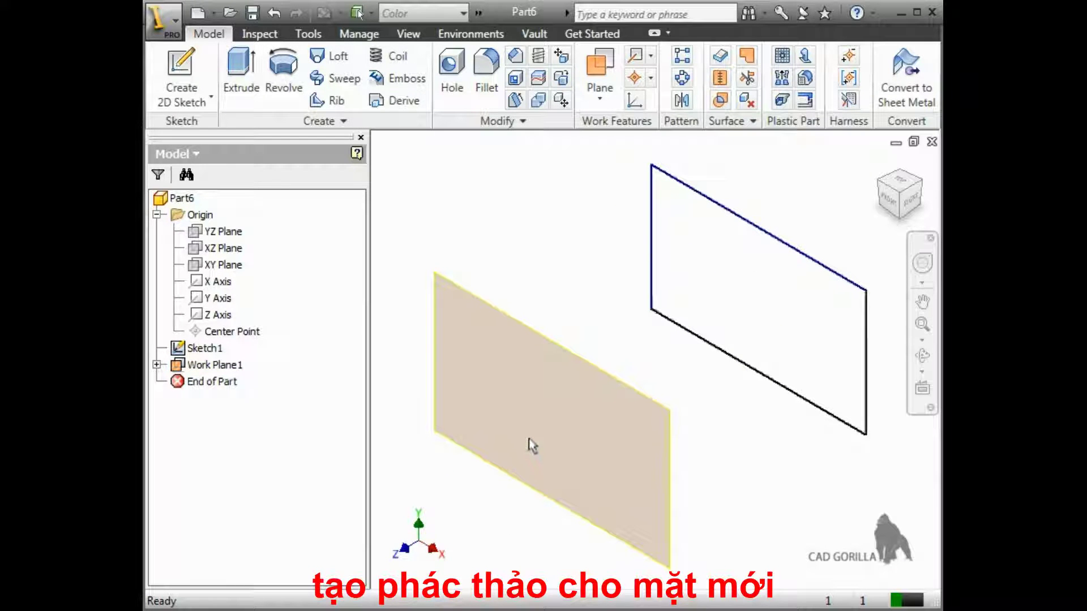
left_click(535, 470)
On Work Plane1, sketch a circle inside the rectangle outline and finish Sketch2.
left_click(573, 454)
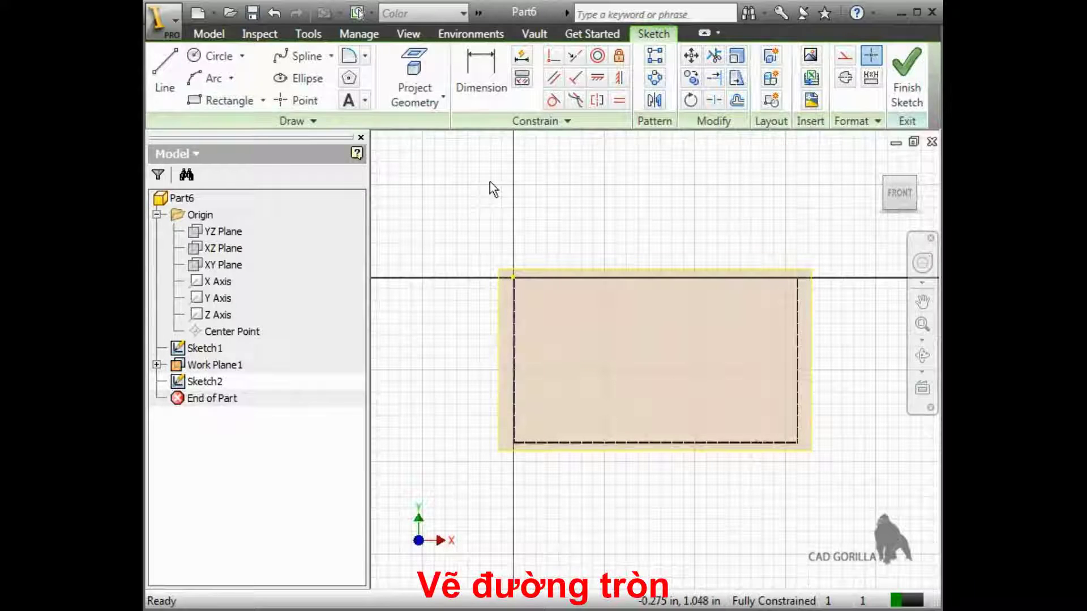
left_click(214, 55)
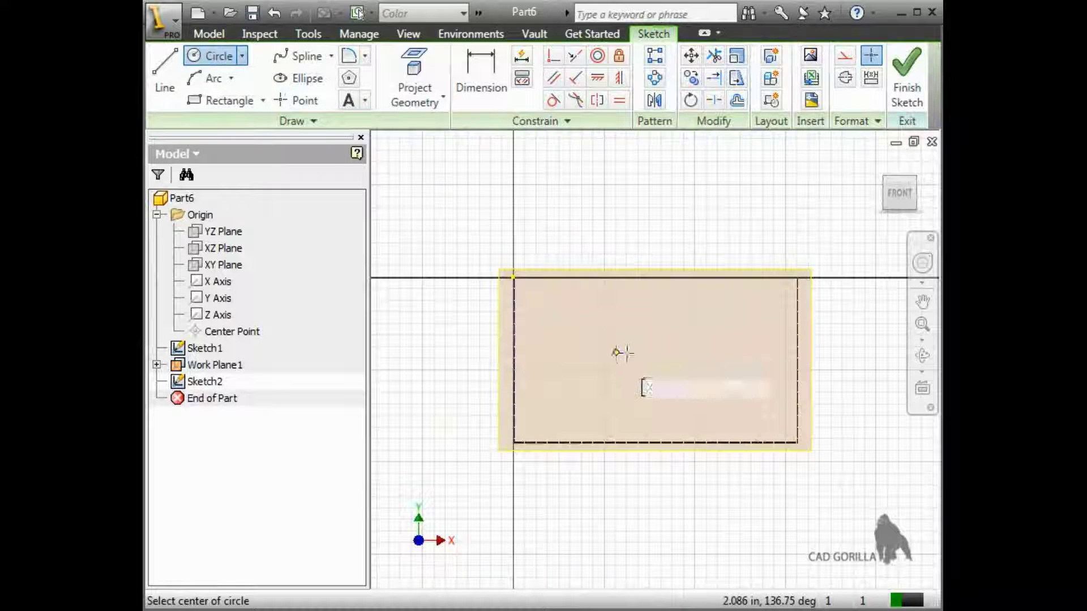
left_click(656, 356)
left_click(693, 377)
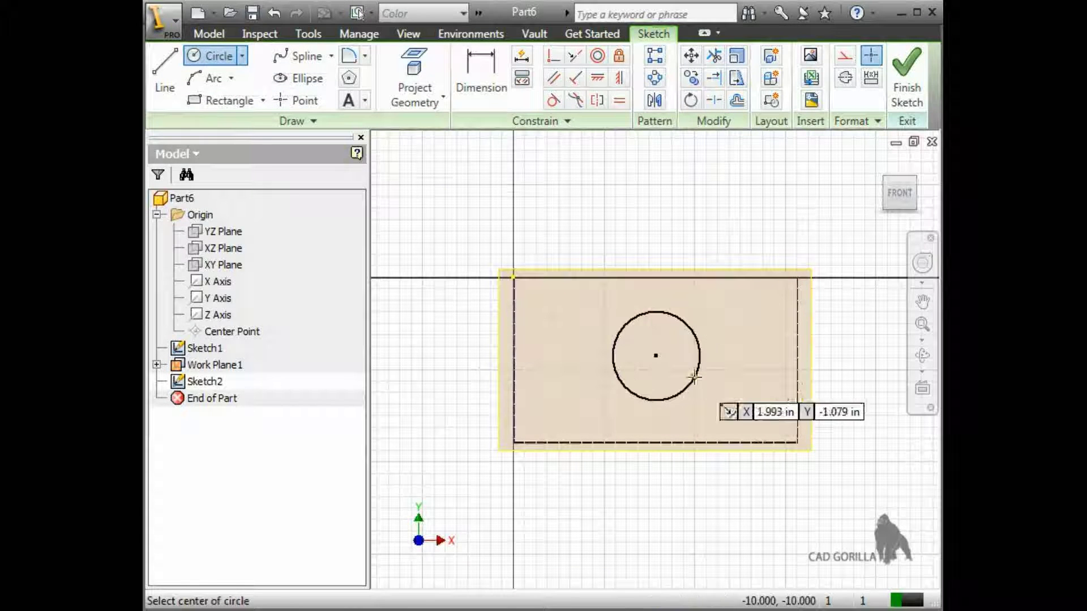
left_click(895, 88)
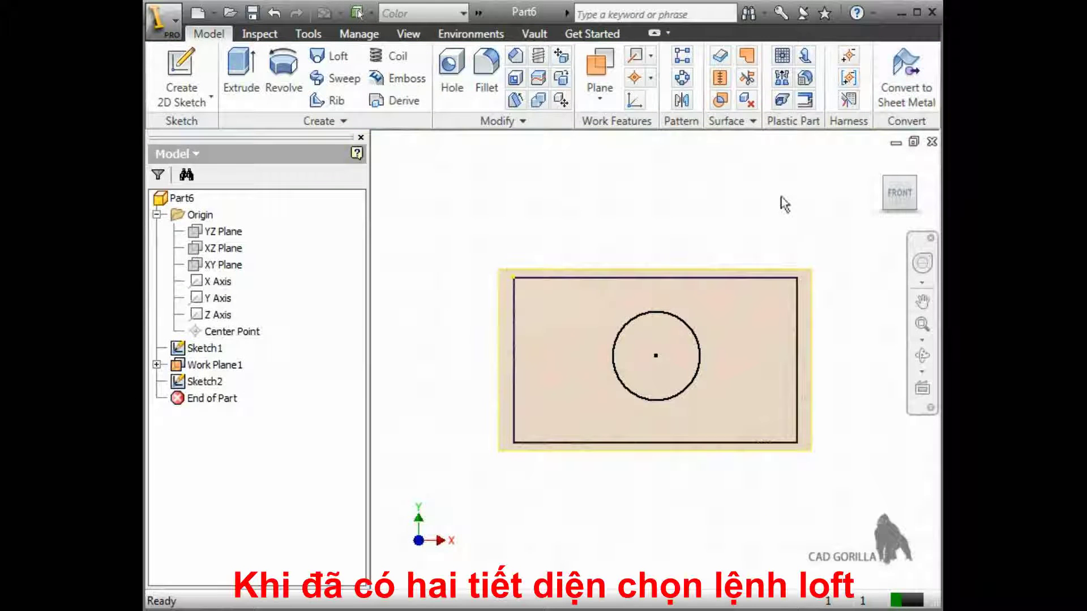
Loft the rectangle (Sketch1) into the circle (Sketch2) to create the solid Loft1.
left_click(913, 178)
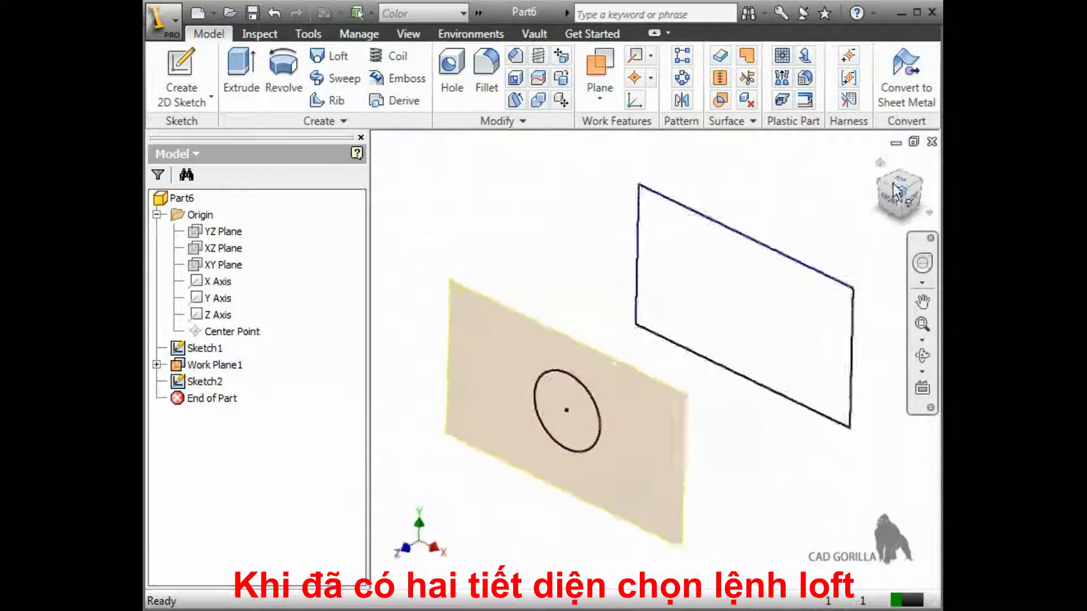
left_click(333, 56)
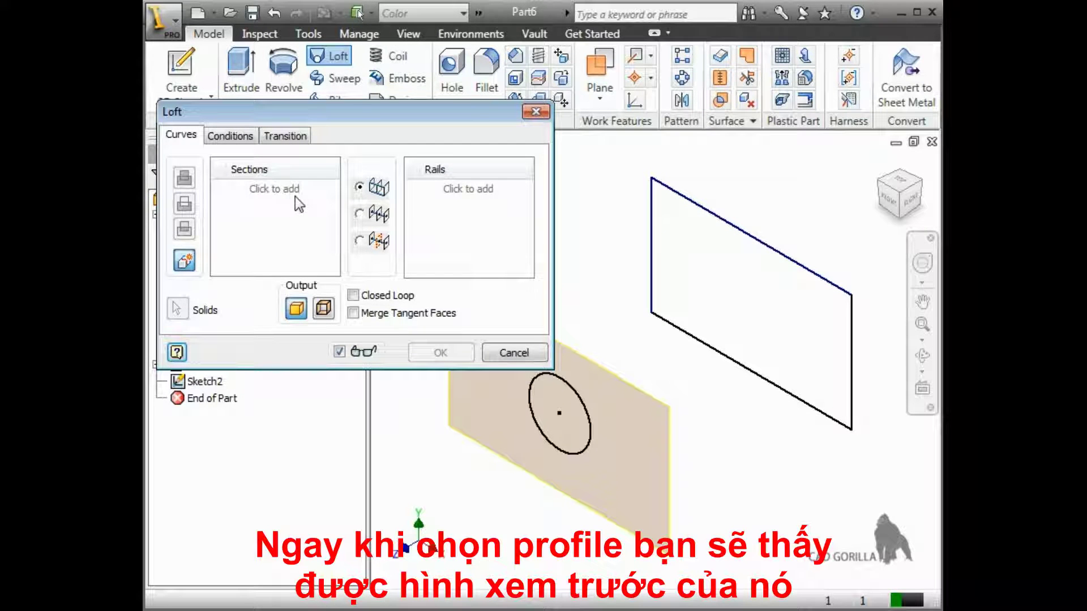
left_click(295, 195)
left_click(690, 207)
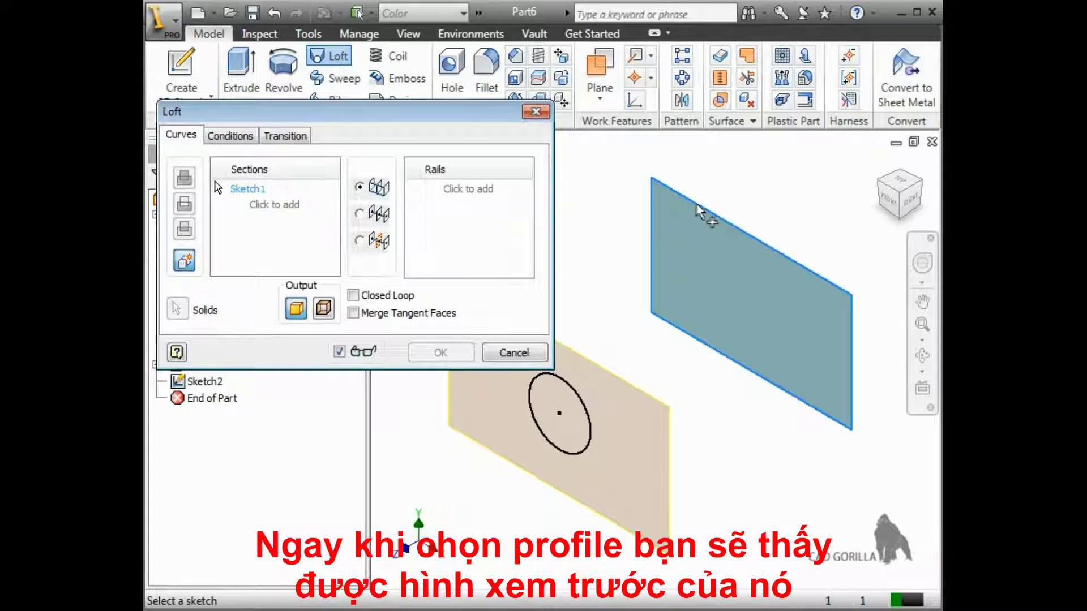
left_click(558, 382)
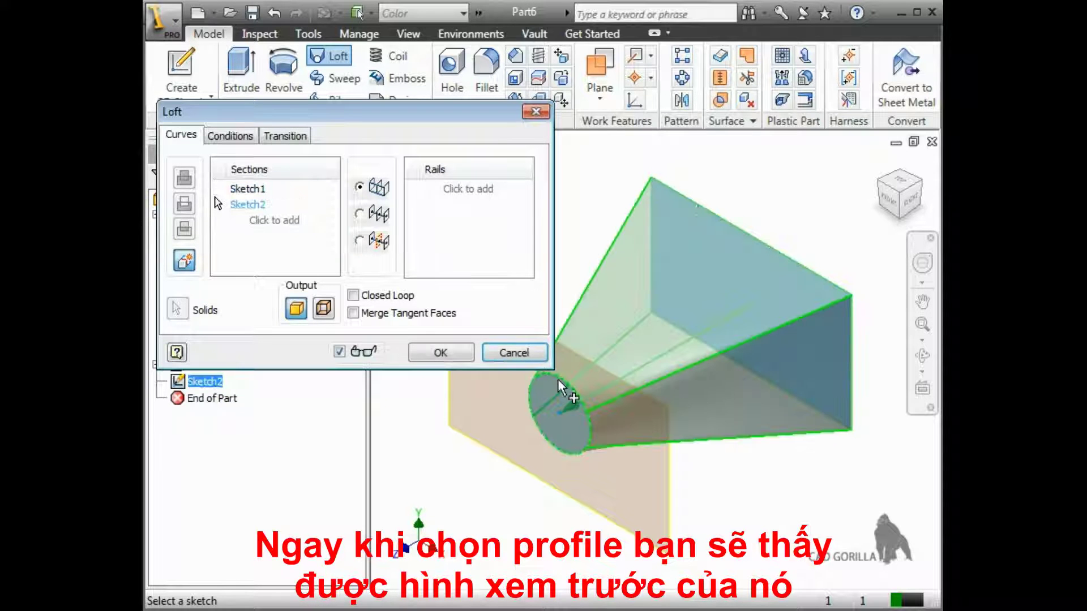
left_click(443, 355)
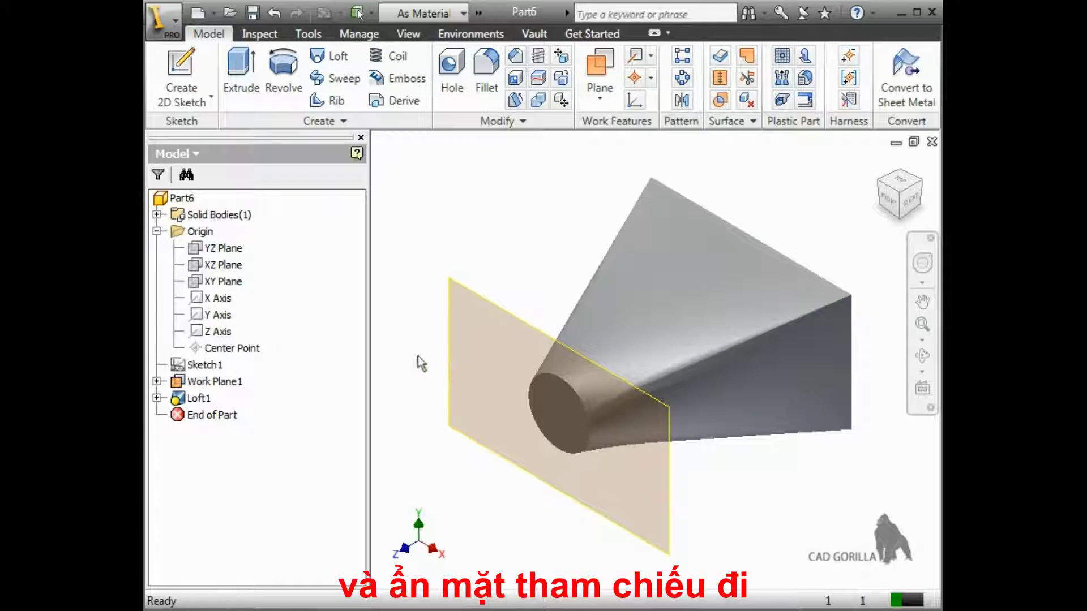
Turn off the visibility of Work Plane1.
right_click(203, 383)
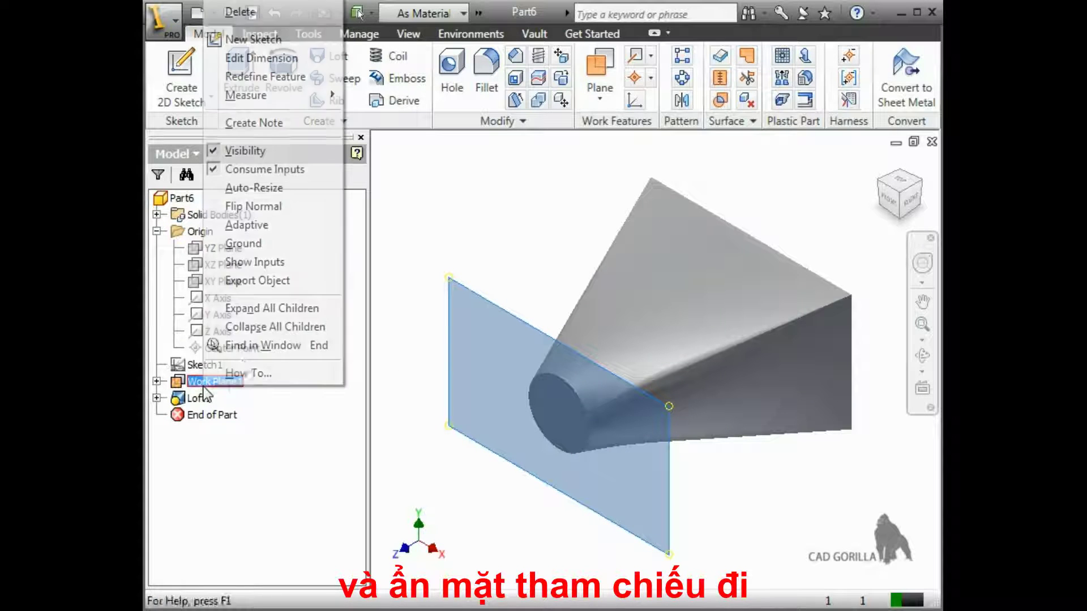
left_click(237, 154)
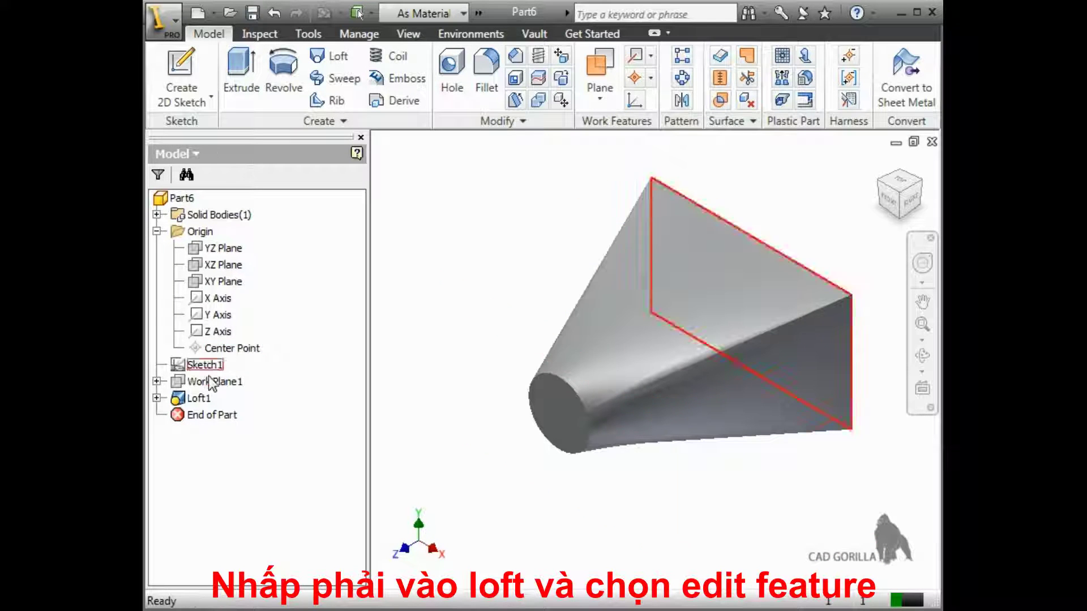
Edit Loft1 and display the section conditions for Sketch1 and Sketch2.
right_click(201, 398)
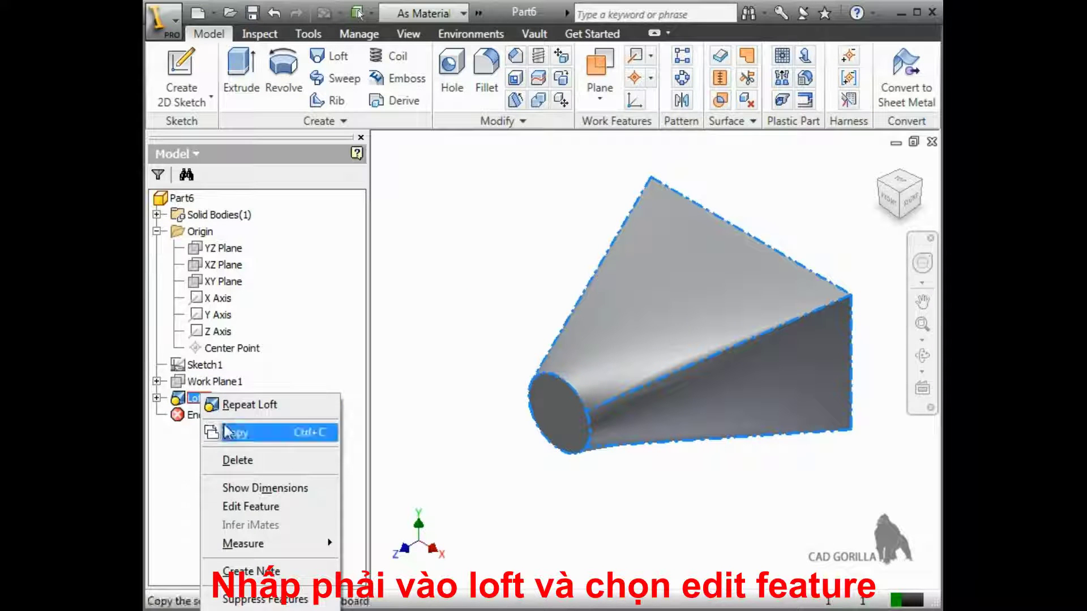
left_click(260, 506)
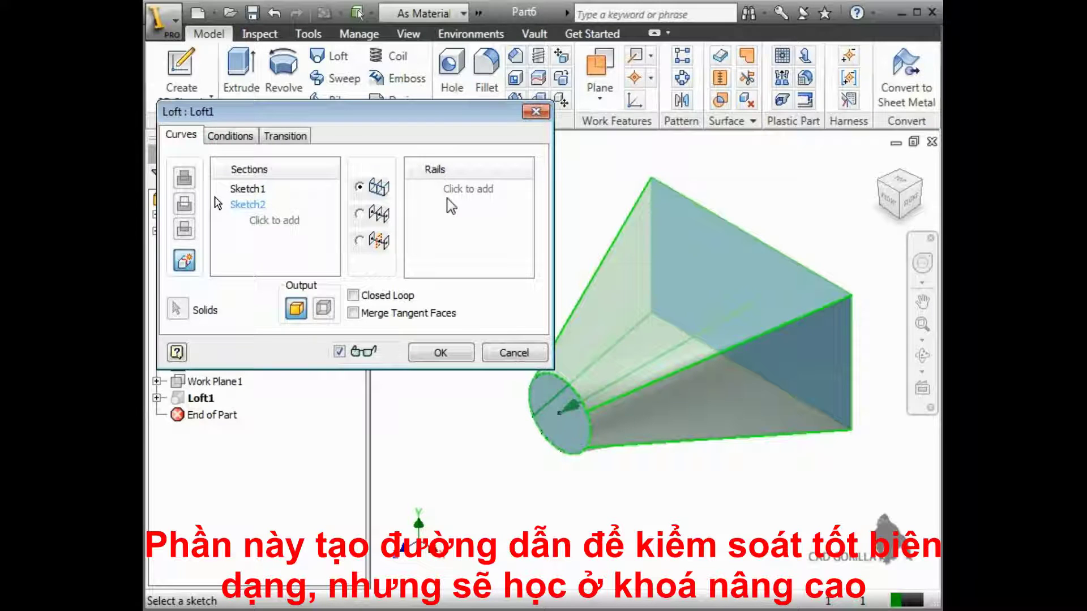
left_click(249, 143)
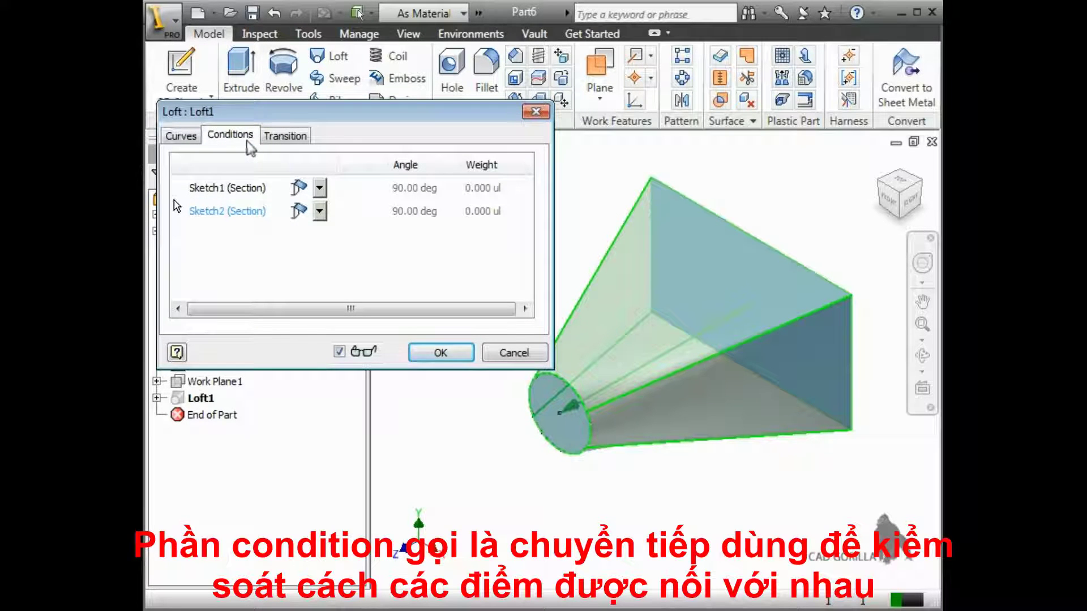
Set Sketch1's section to a direction condition at 90 deg with weight 10.
left_click(320, 190)
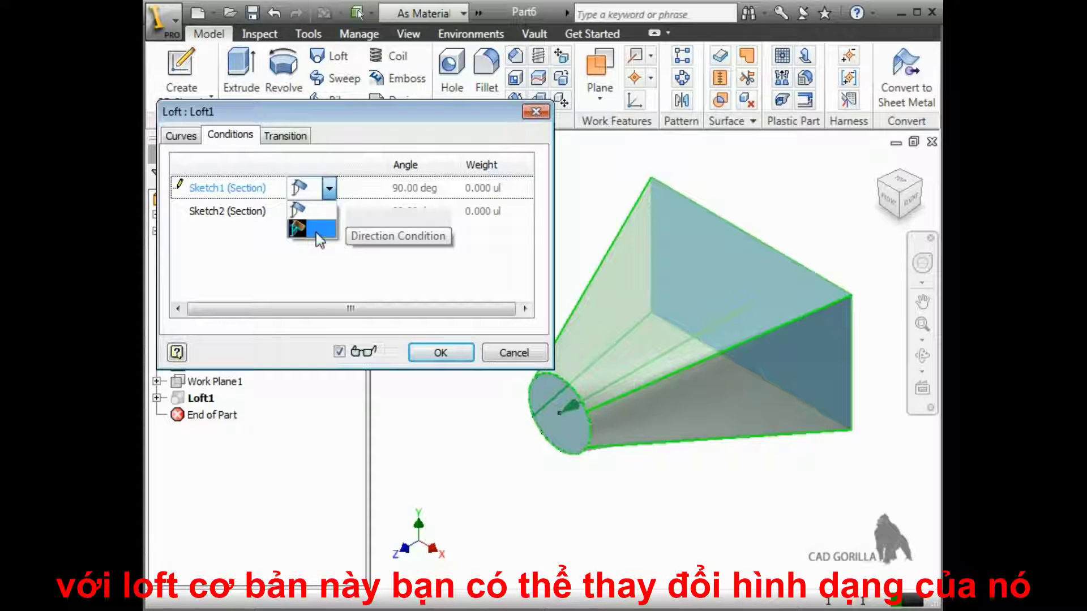
left_click(316, 233)
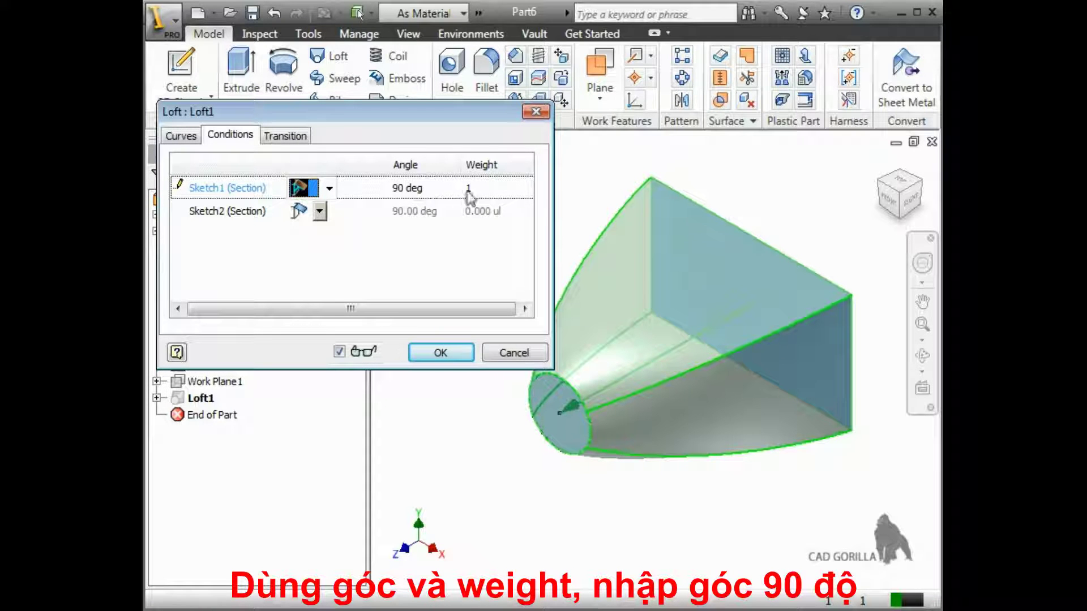
left_click(475, 187)
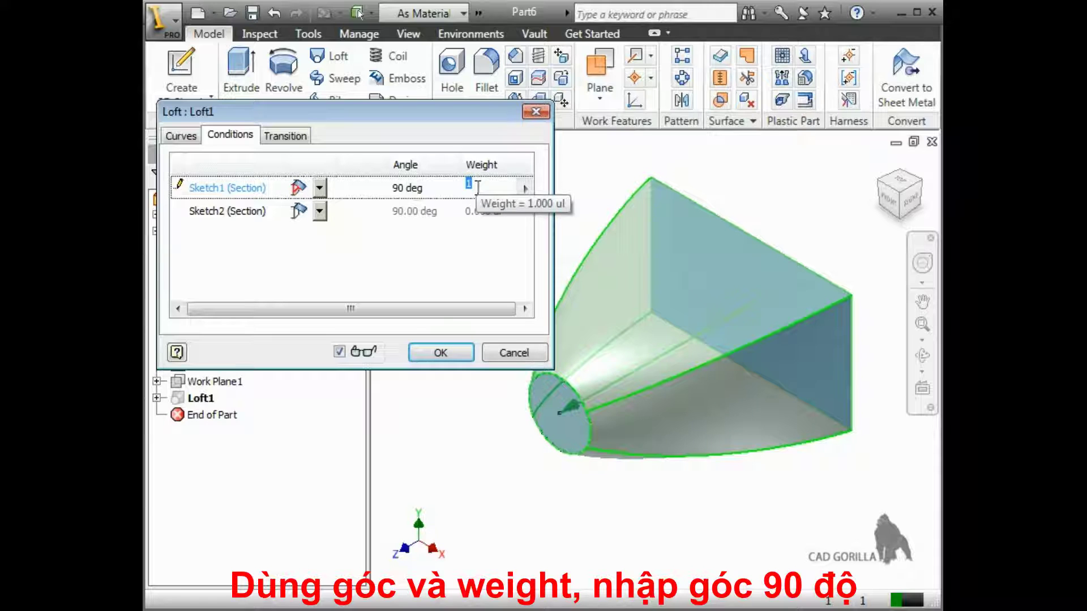
type("10")
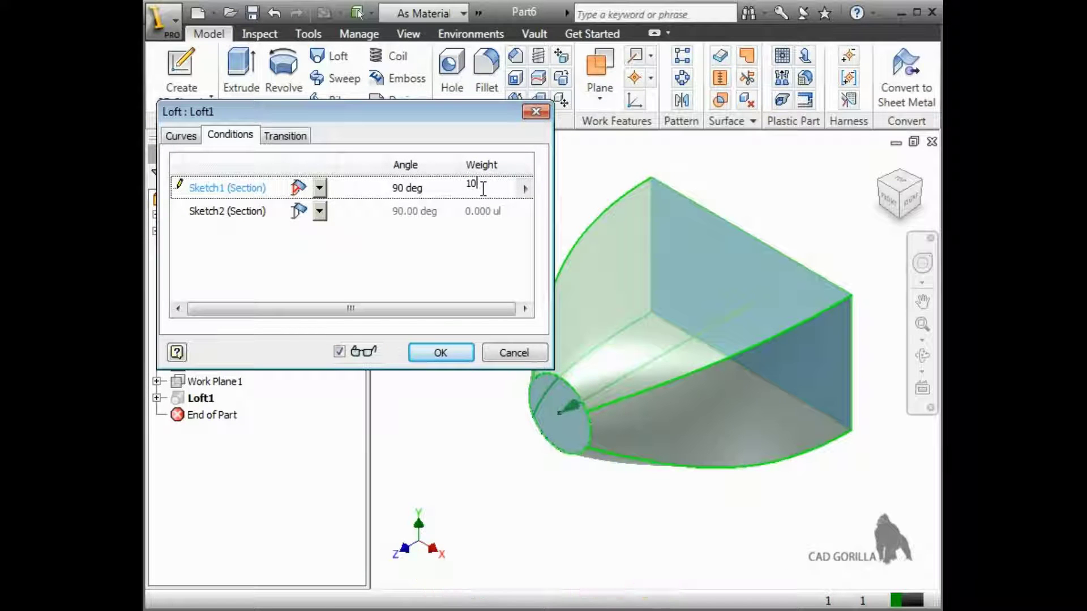
key("BackSpace")
key("BackSpace")
type("20")
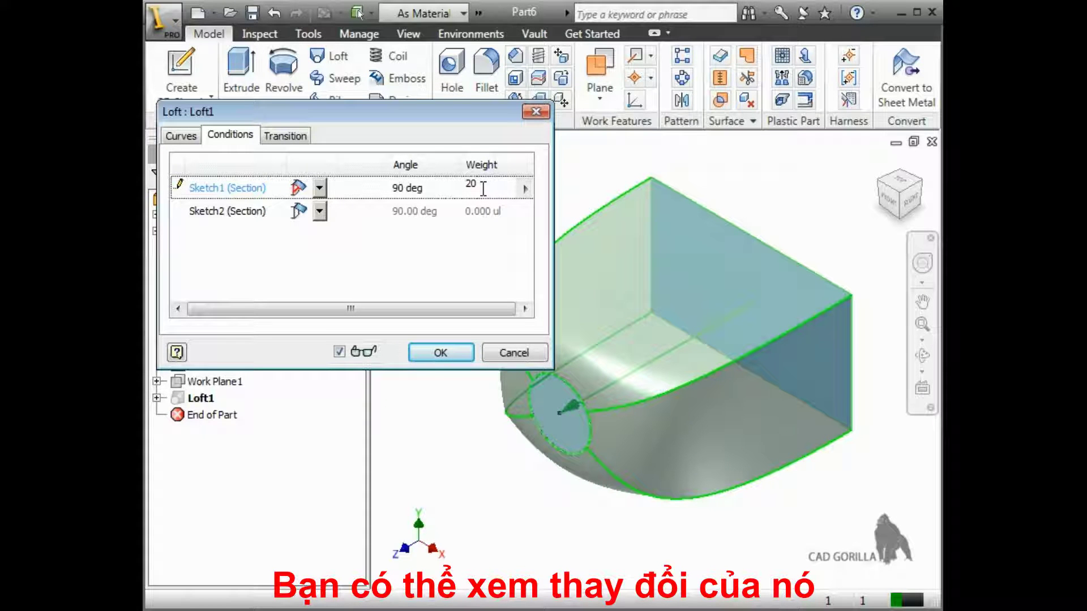
key("BackSpace")
key("BackSpace")
type("1")
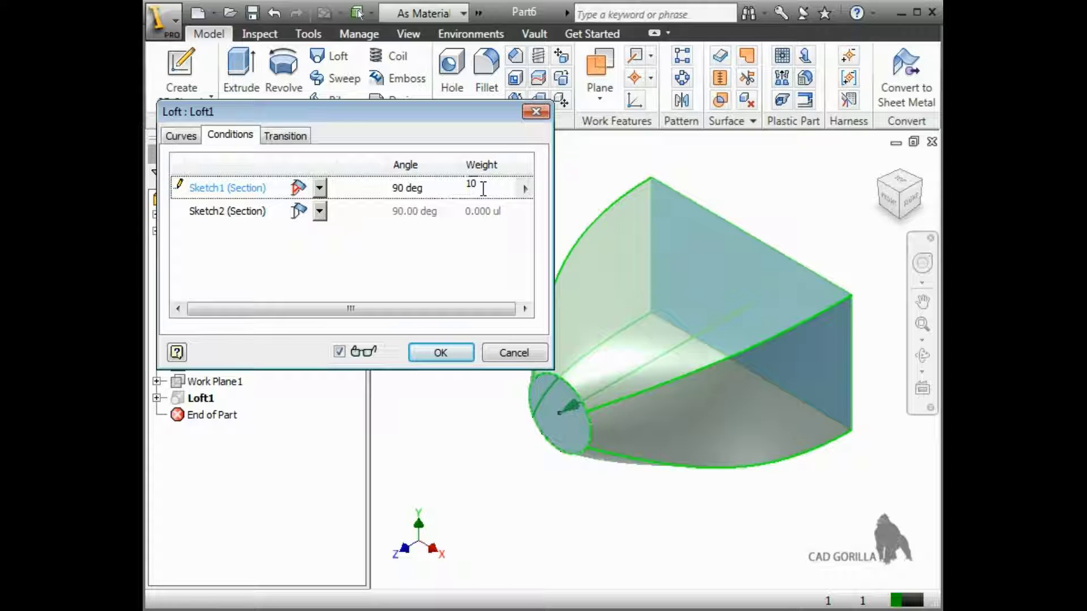
Give Sketch2 a 90 deg direction condition with weight 20, apply the loft edit, and view it upright.
left_click(320, 210)
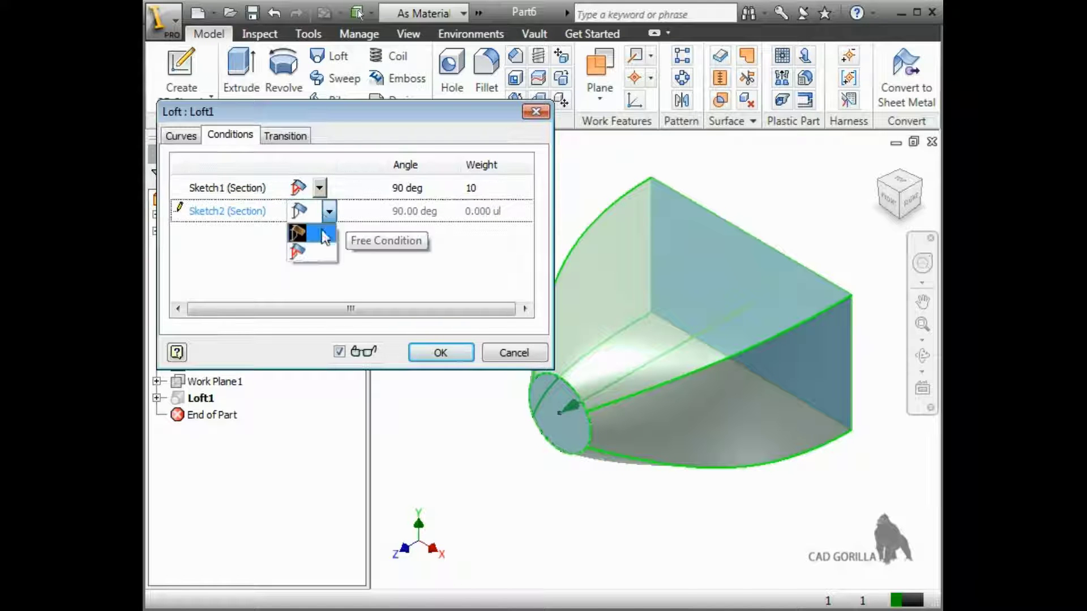
left_click(320, 248)
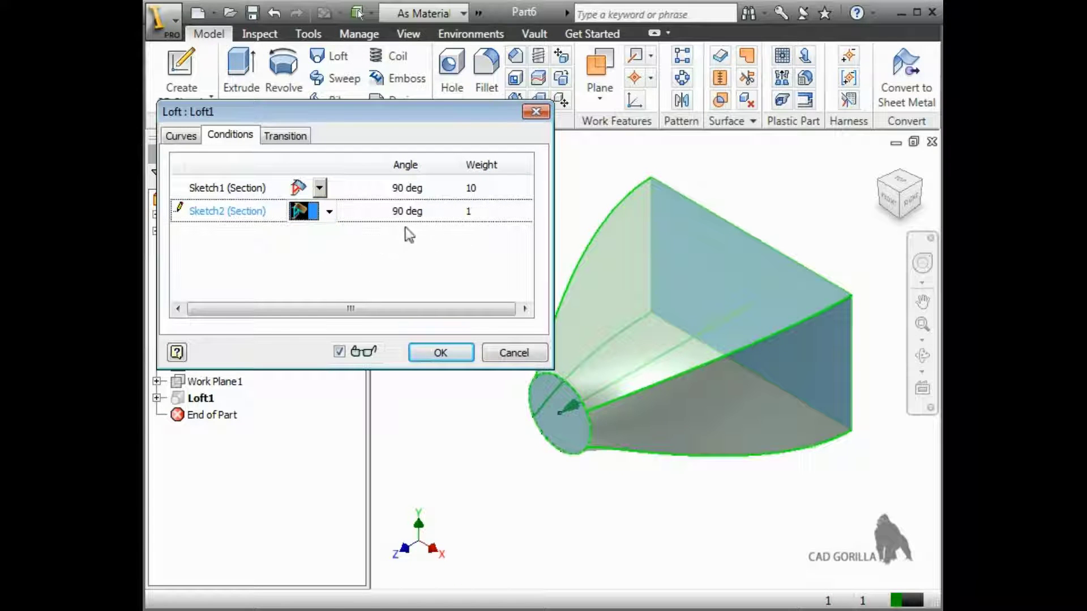
left_click(481, 211)
type("0")
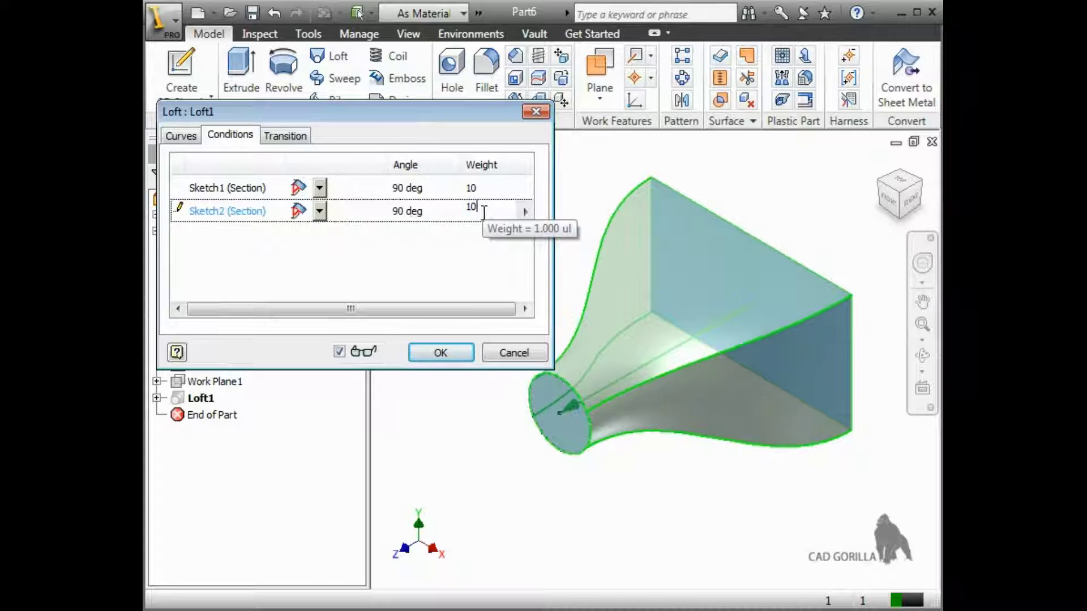
left_click_drag(483, 210, 475, 211)
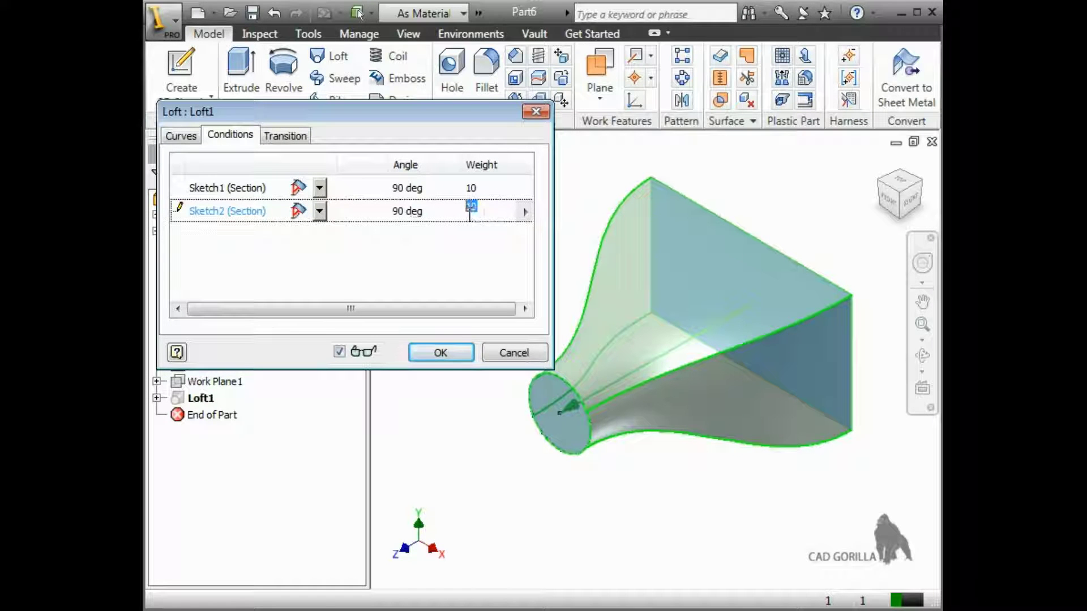
type("20")
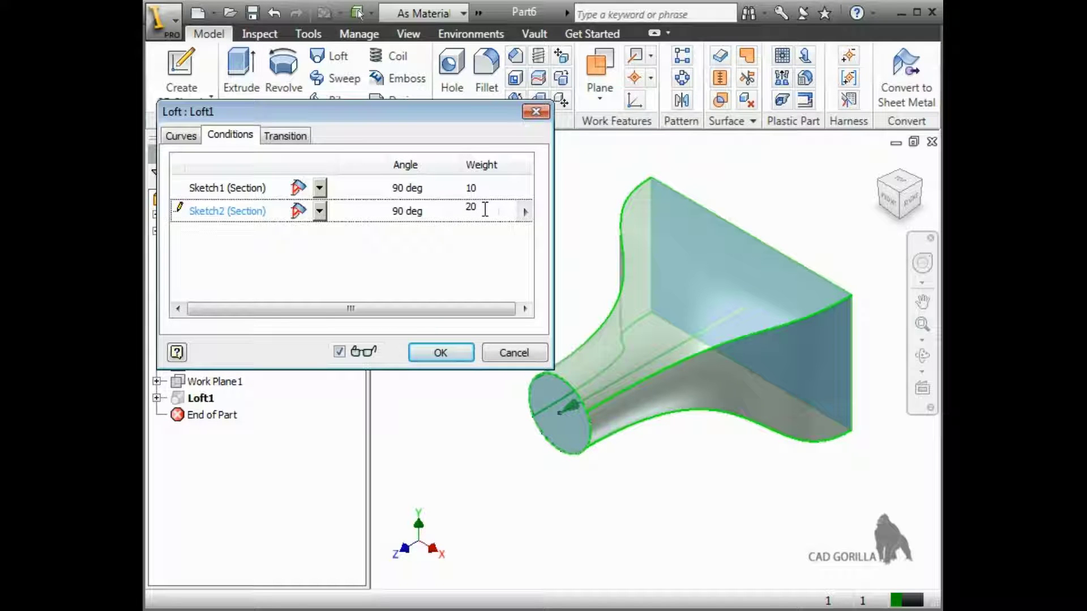
left_click(439, 352)
key("F4")
left_click_drag(488, 449, 483, 359)
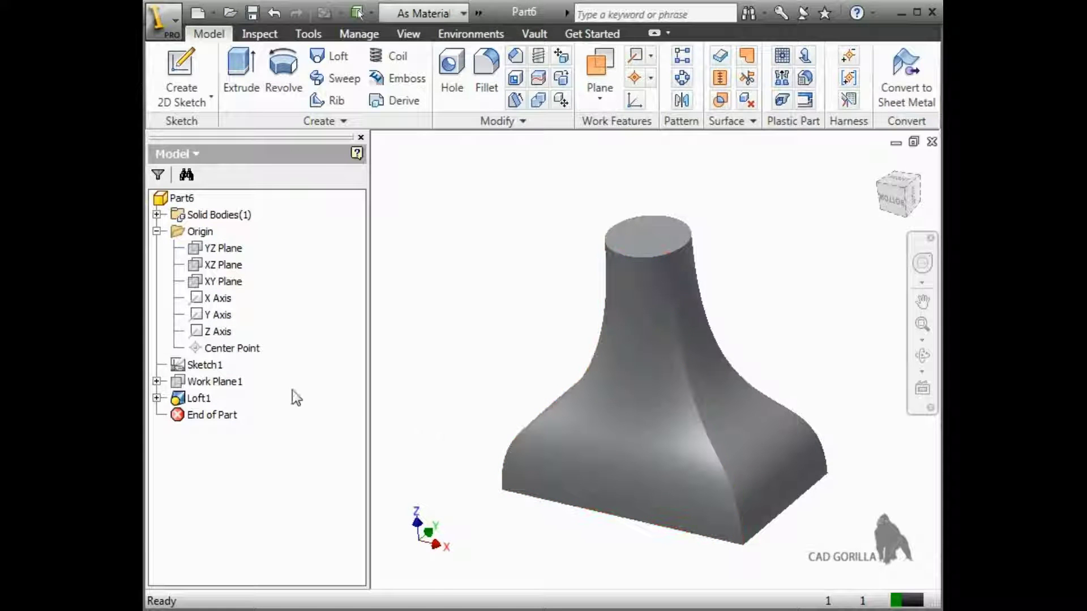
Fillet the corners of Loft1's Sketch1 rectangle at 0.125 in and finish the sketch.
left_click(157, 398)
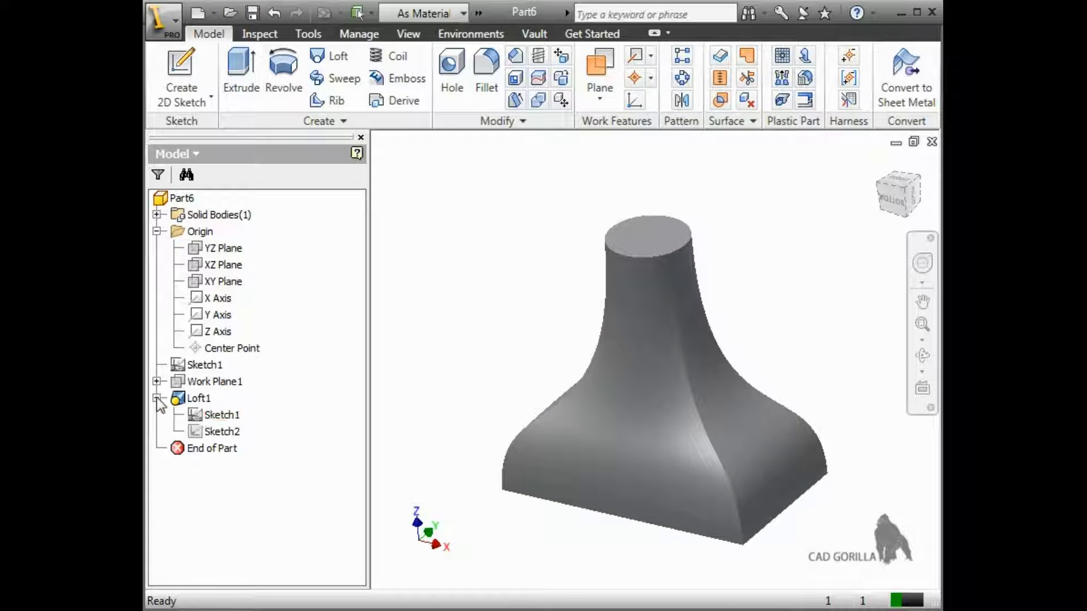
left_click(198, 418)
right_click(193, 422)
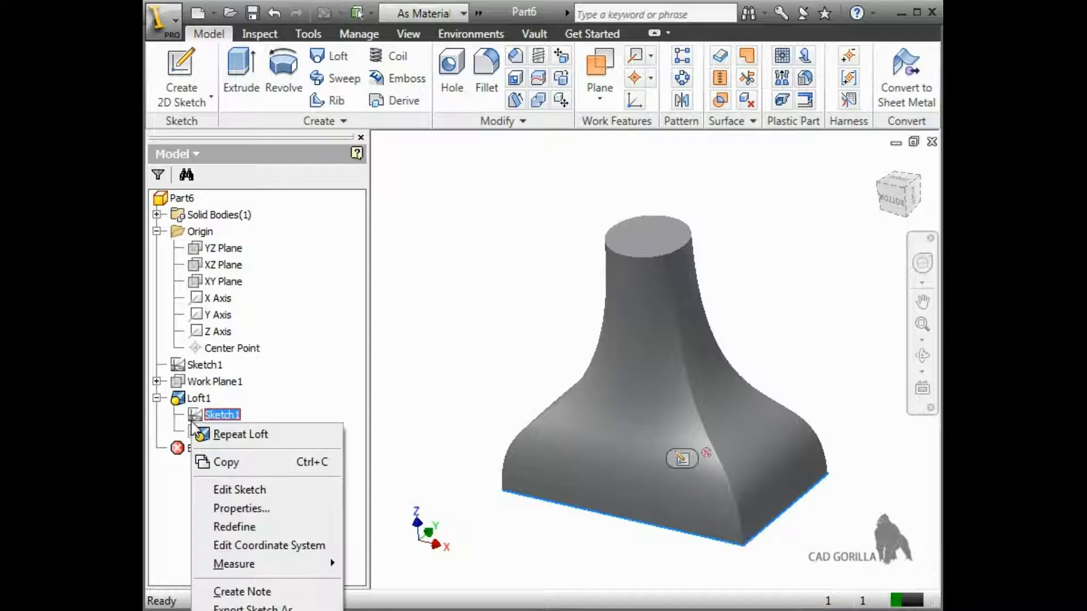
left_click(236, 488)
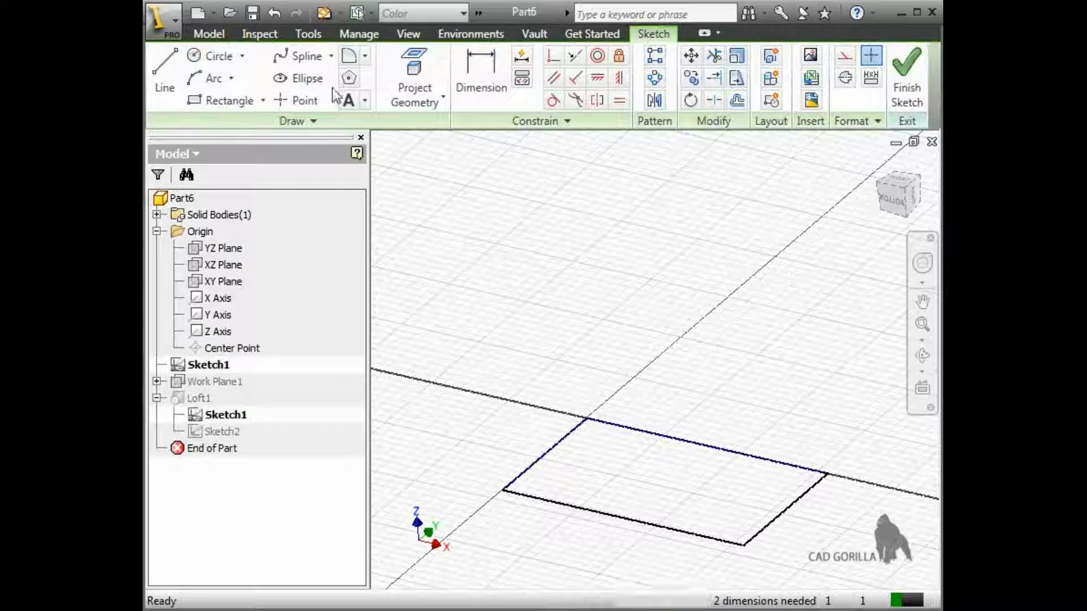
left_click(348, 56)
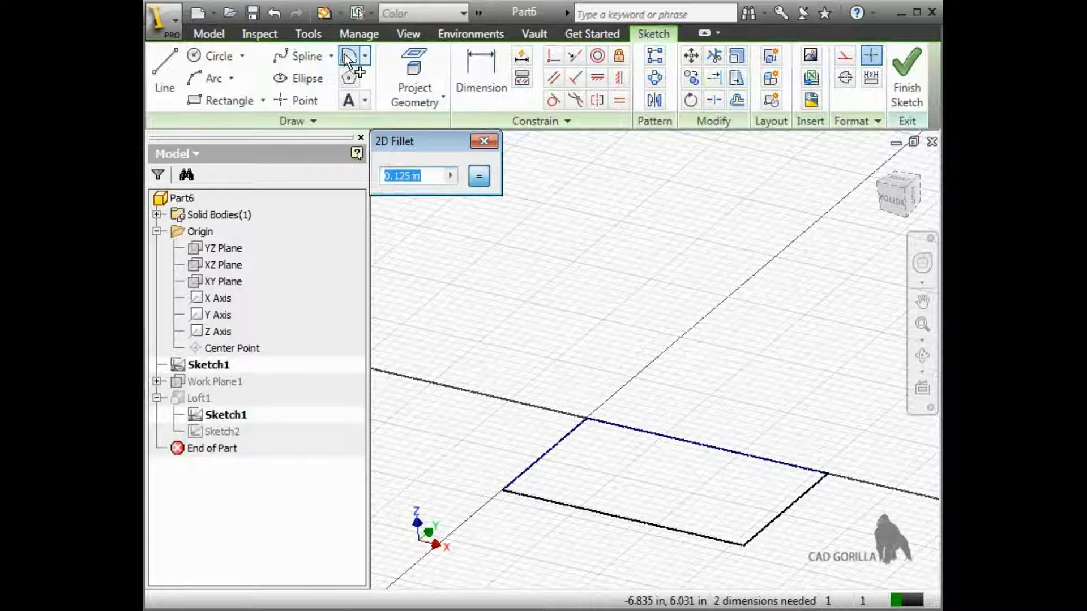
left_click(505, 497)
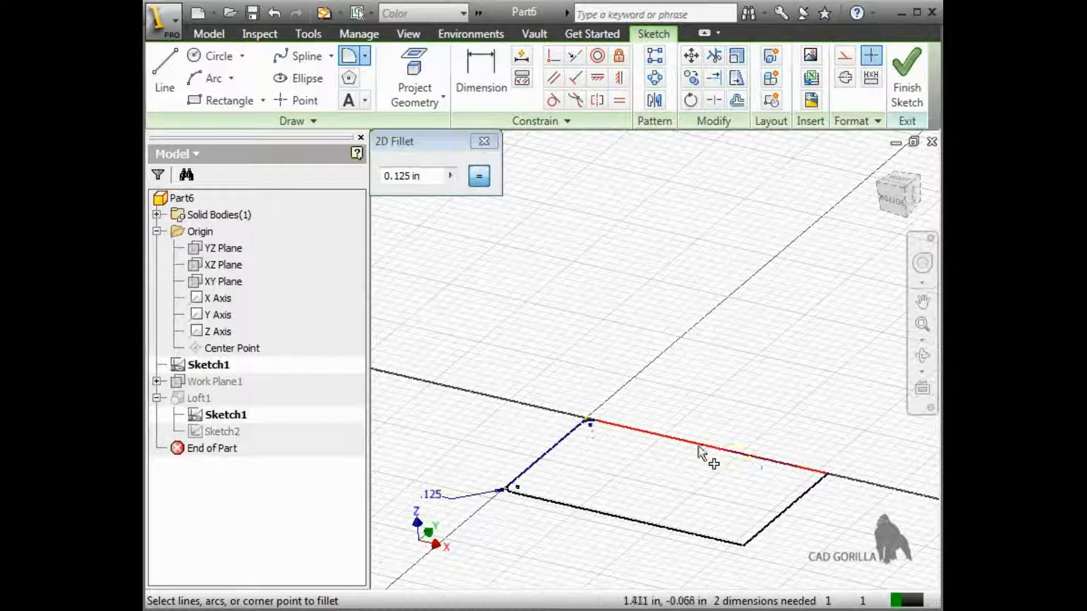
left_click(791, 474)
left_click(811, 494)
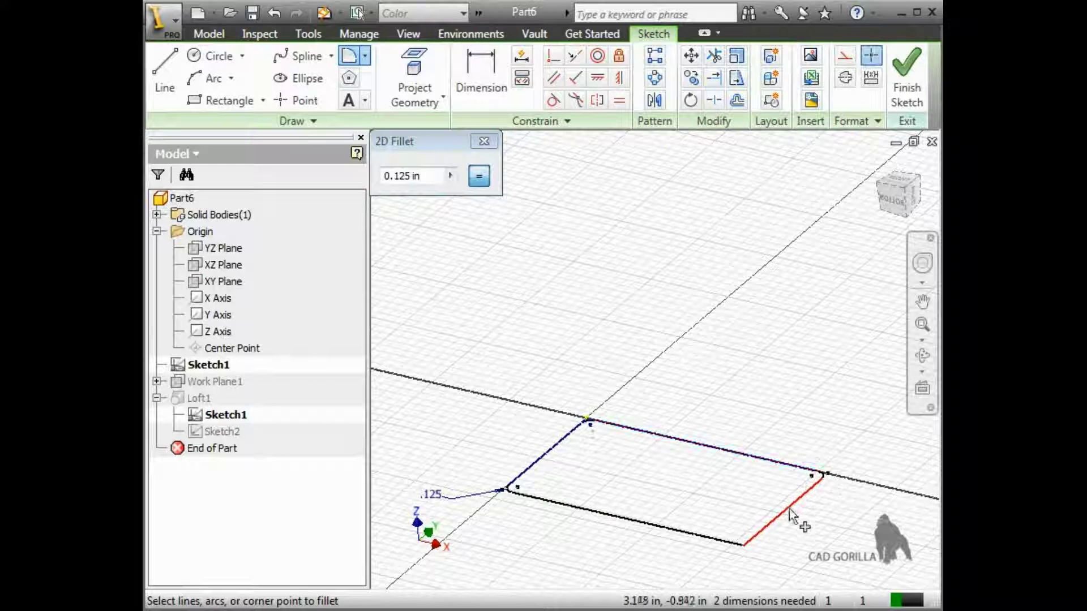
left_click(725, 547)
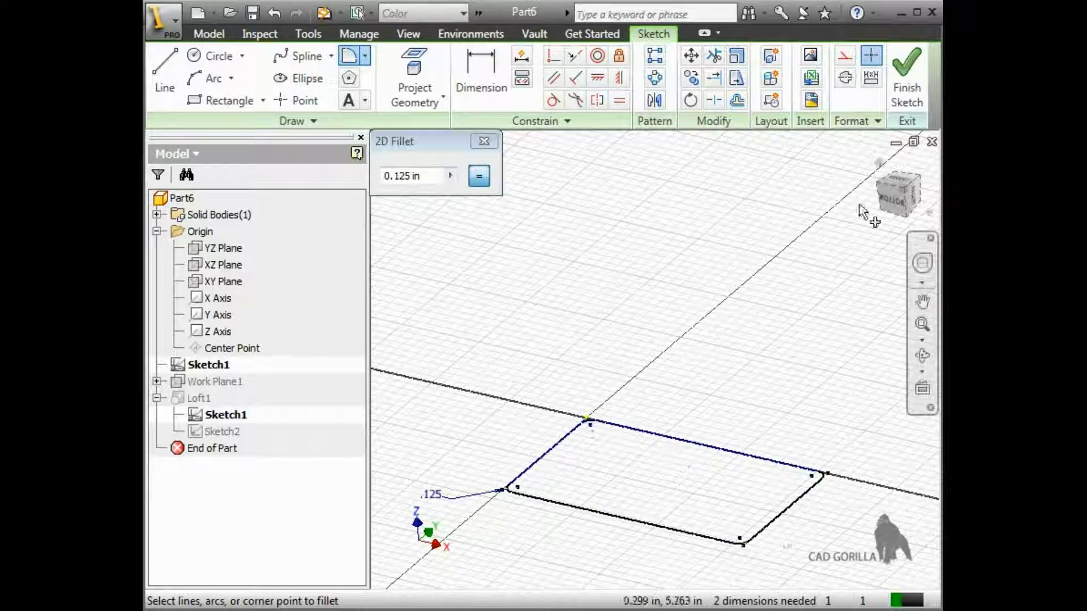
left_click(905, 99)
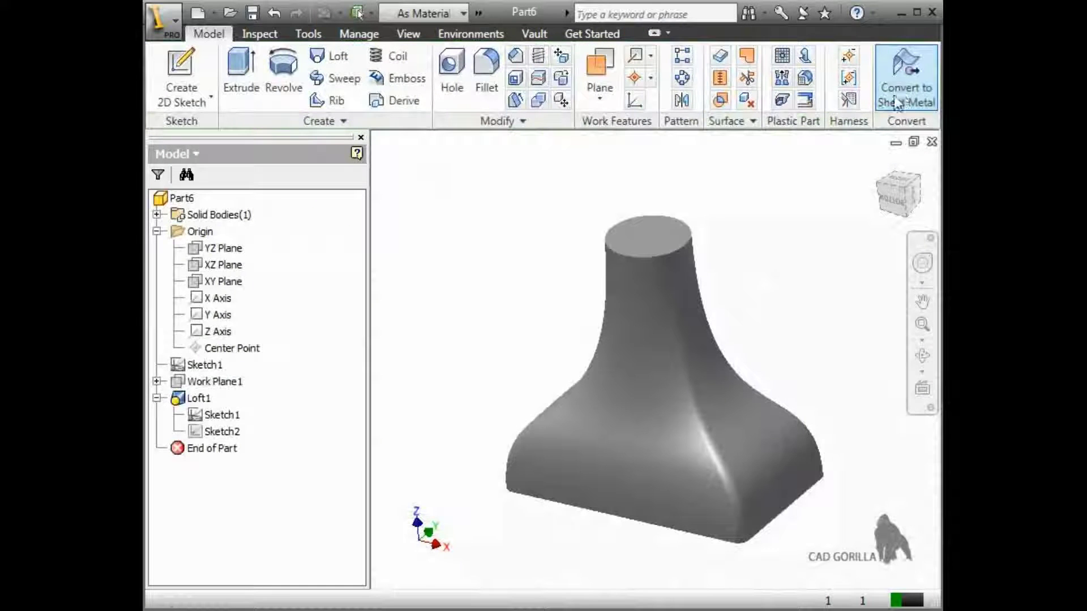